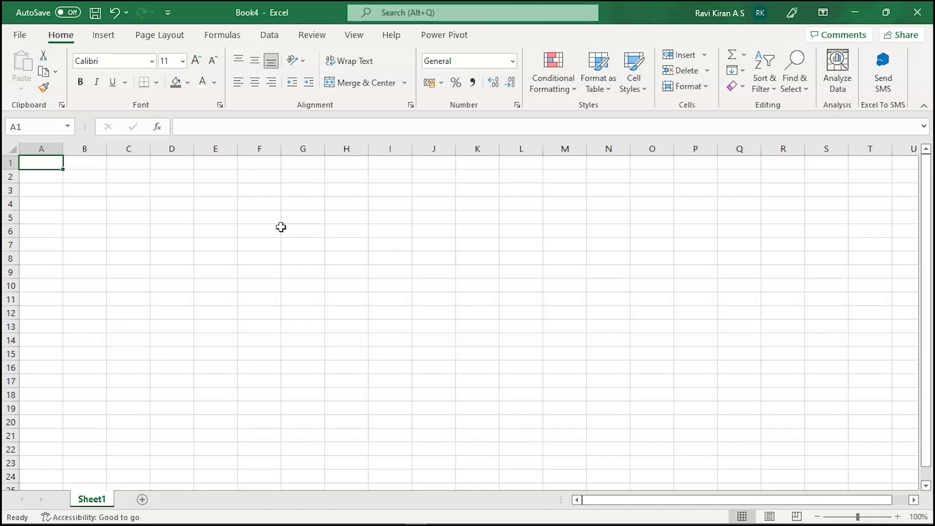
Show the Data tab's Get Data > From Other Sources submenu with its From Web option.
left_click(269, 40)
left_click(24, 78)
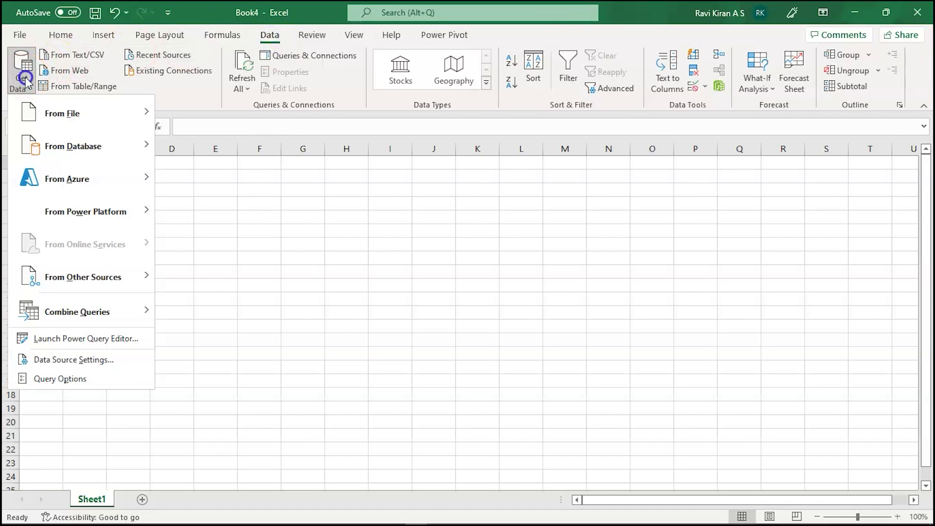
mouse_move(69, 127)
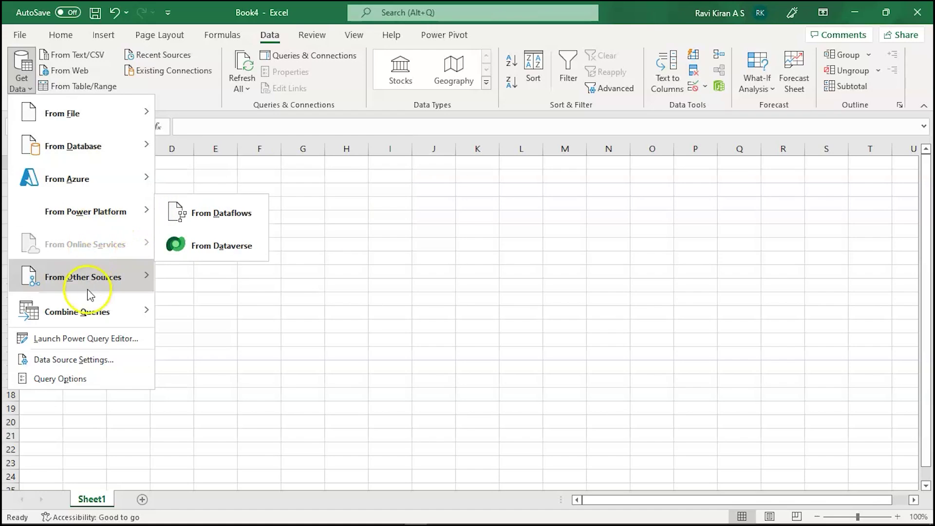
mouse_move(86, 311)
mouse_move(106, 279)
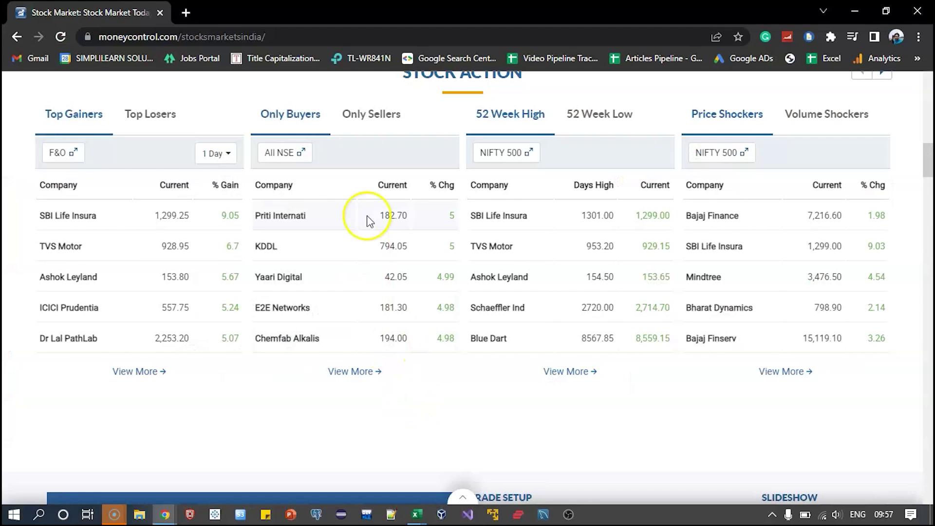
Scroll the moneycontrol page down to the Market Action section's Most Active Stocks.
scroll(366, 215, "up", 2)
scroll(366, 215, "up", 7)
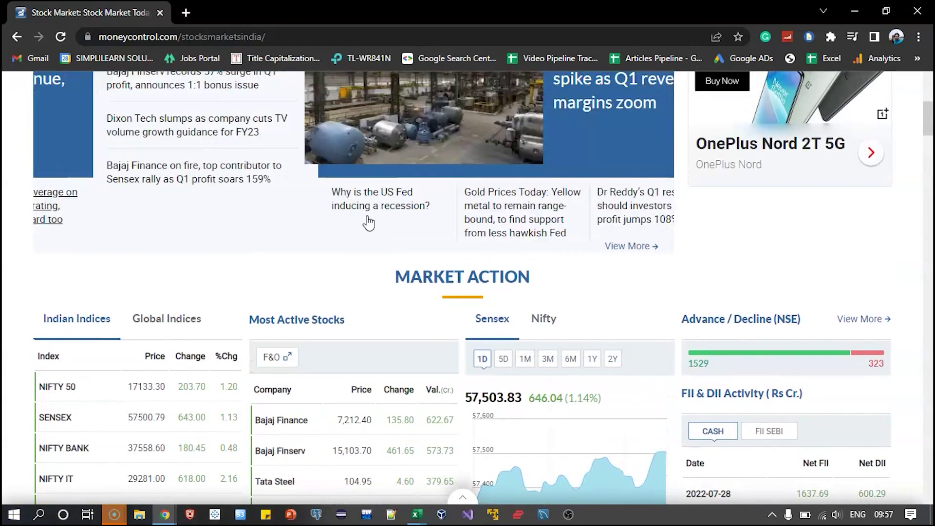
scroll(370, 222, "down", 1)
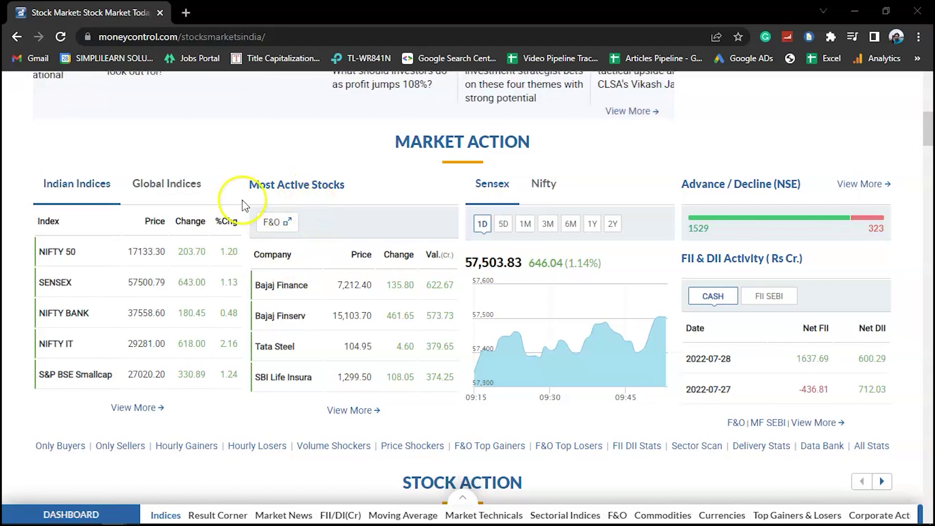
scroll(204, 204, "up", 10)
scroll(204, 208, "up", 2)
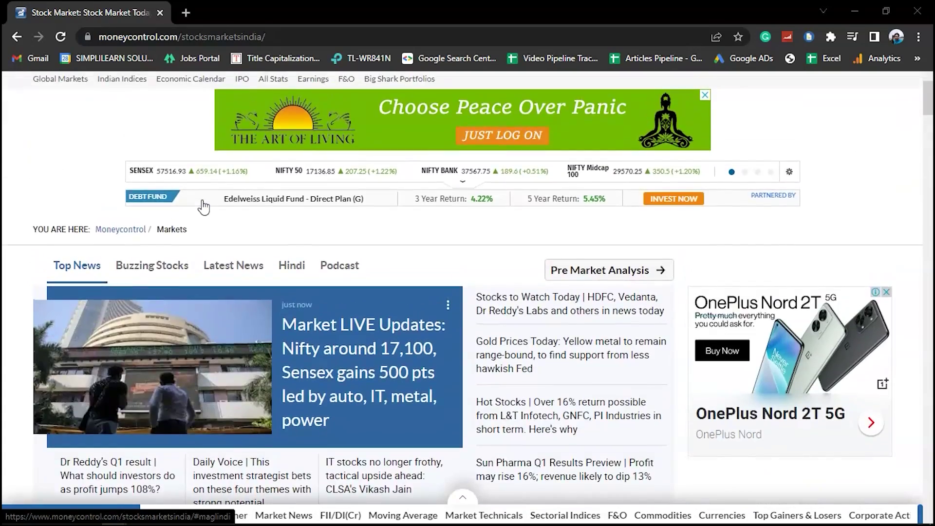
scroll(204, 207, "down", 7)
scroll(204, 208, "down", 3)
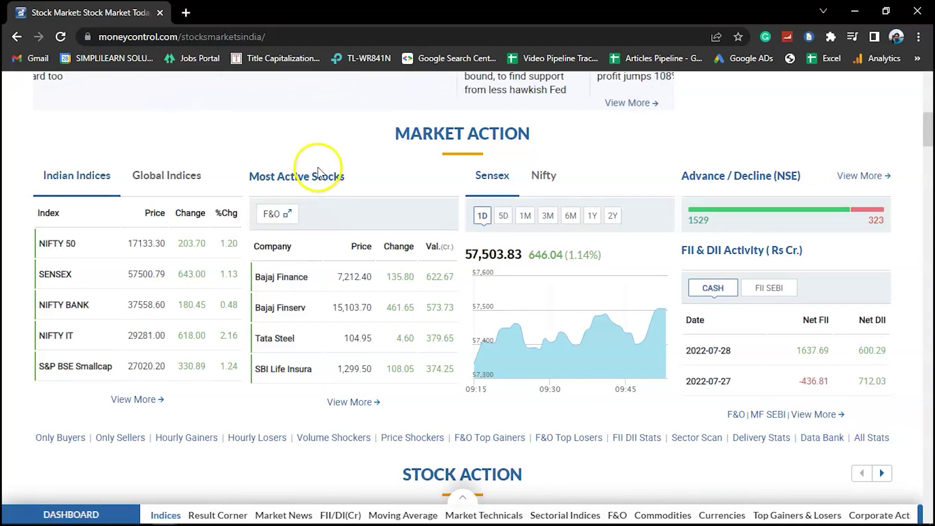
left_click(318, 180)
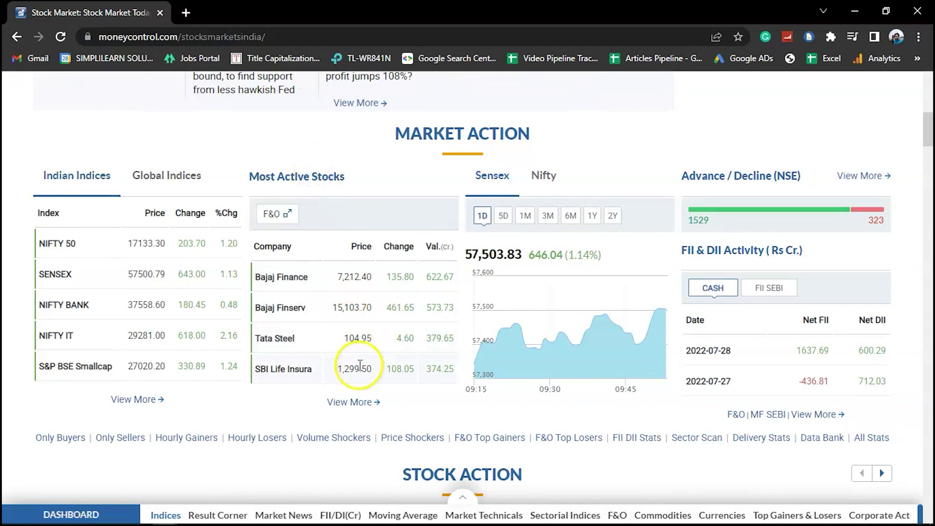
Open the full Most Active Stocks NSE page, copy its web address, and return to Excel.
left_click(353, 402)
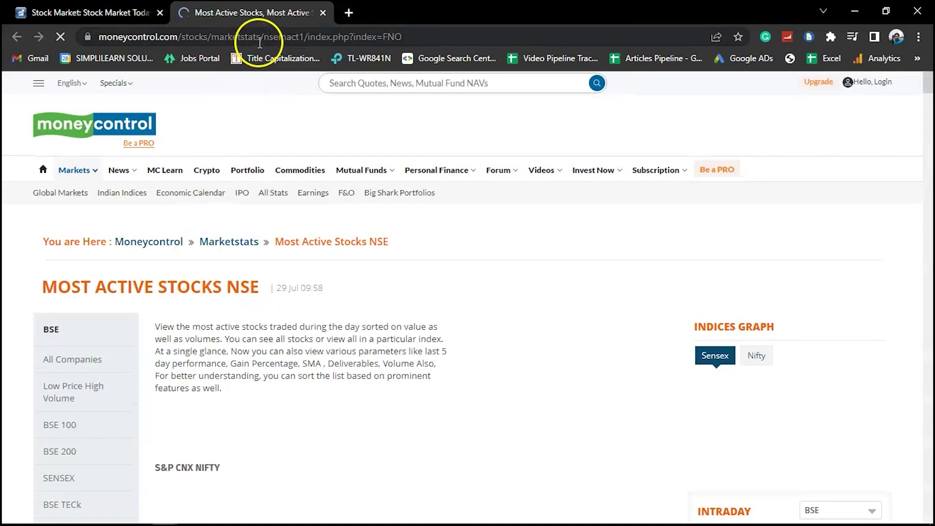
left_click(258, 42)
key("ctrl+c")
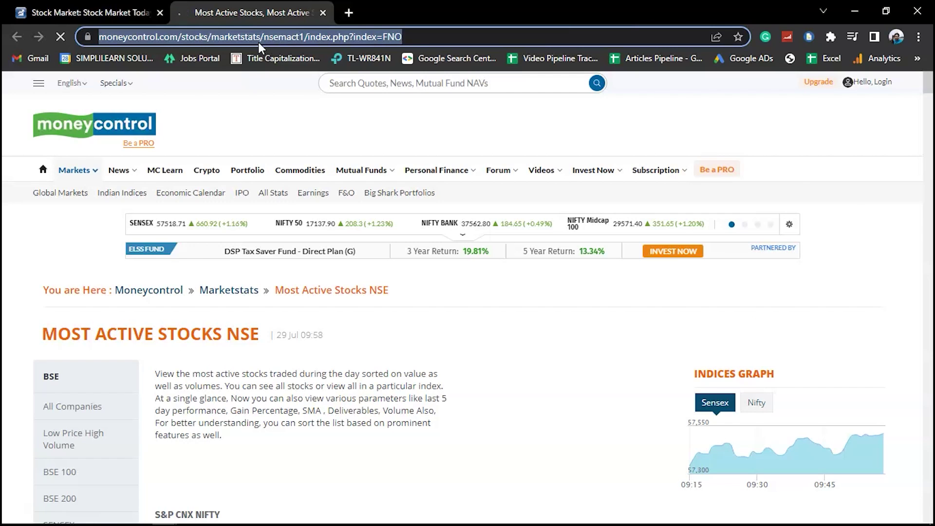
key("alt+Tab")
key("alt+Tab")
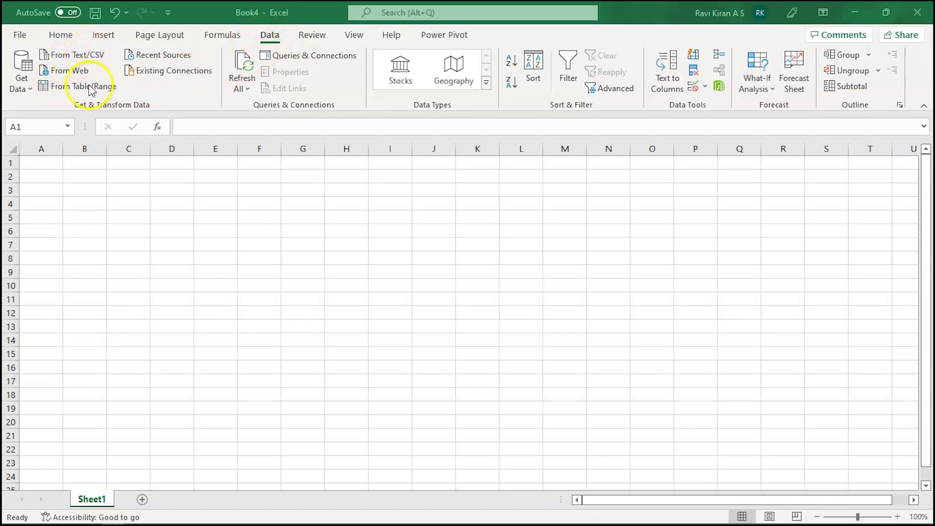
Open the From Web import dialog and paste the copied moneycontrol page address.
left_click(21, 79)
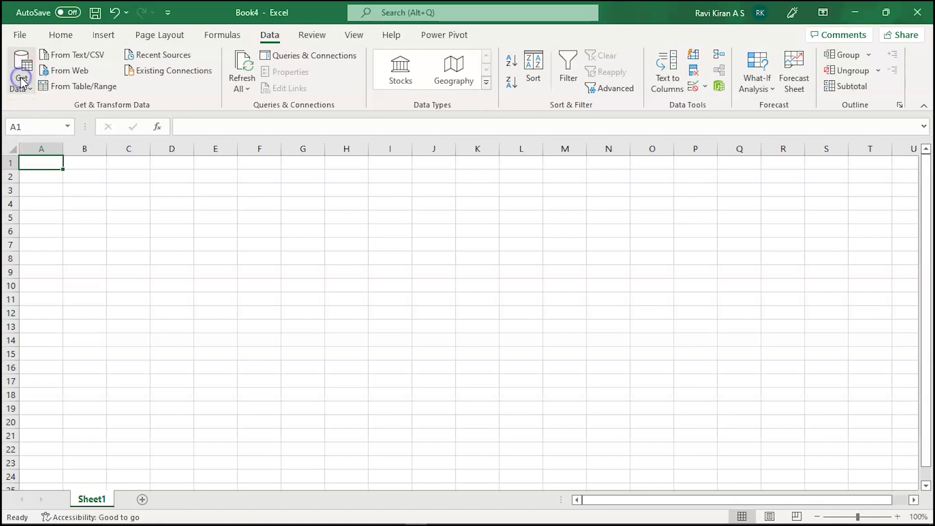
left_click(26, 89)
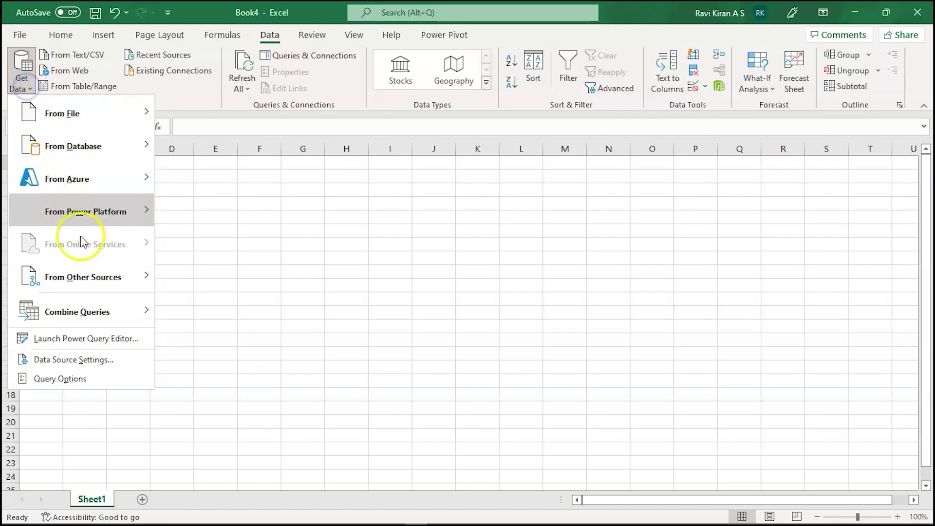
mouse_move(90, 275)
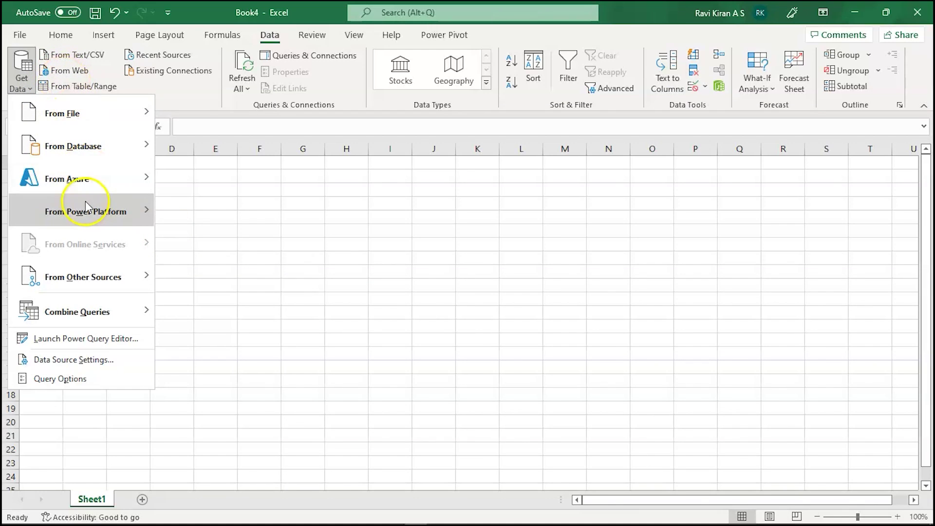
mouse_move(97, 317)
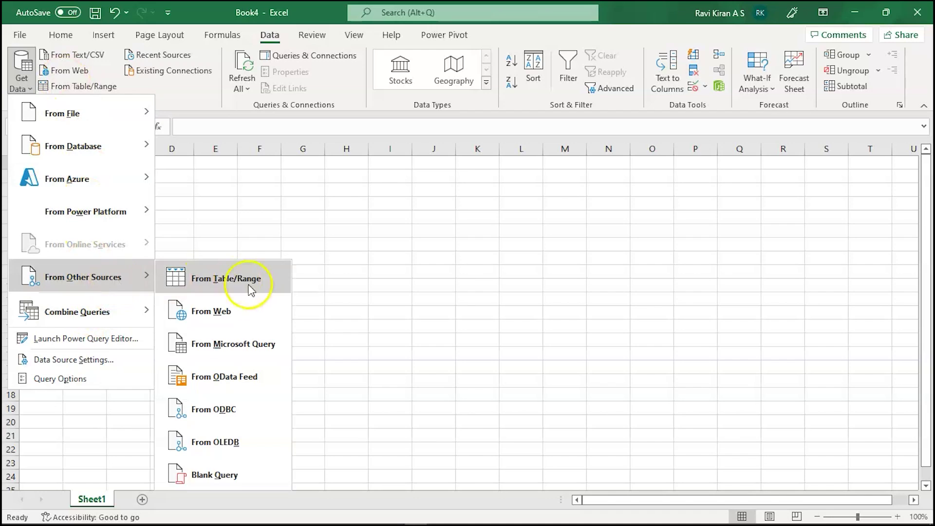
left_click(248, 307)
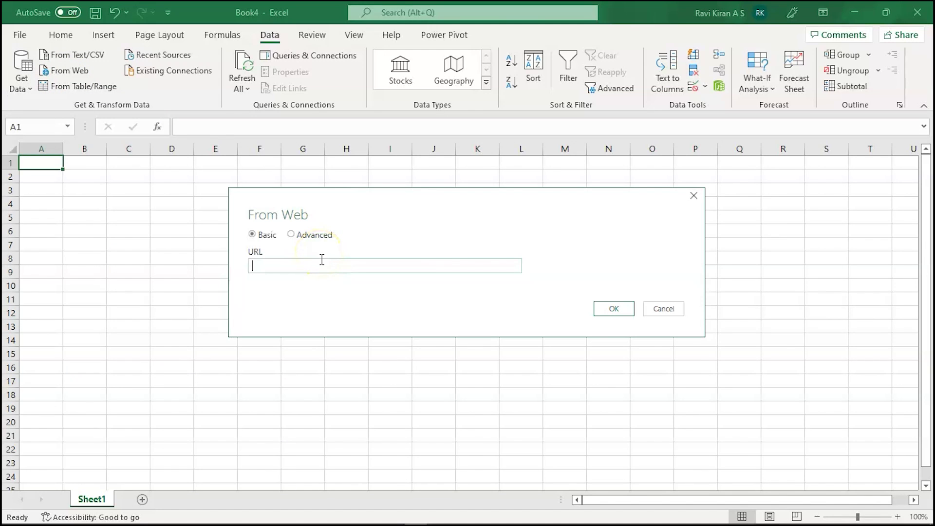
key("ctrl+v")
Confirm the moneycontrol URL so the Navigator lists Document, Table 0, Table 1 and Table 2.
left_click(616, 310)
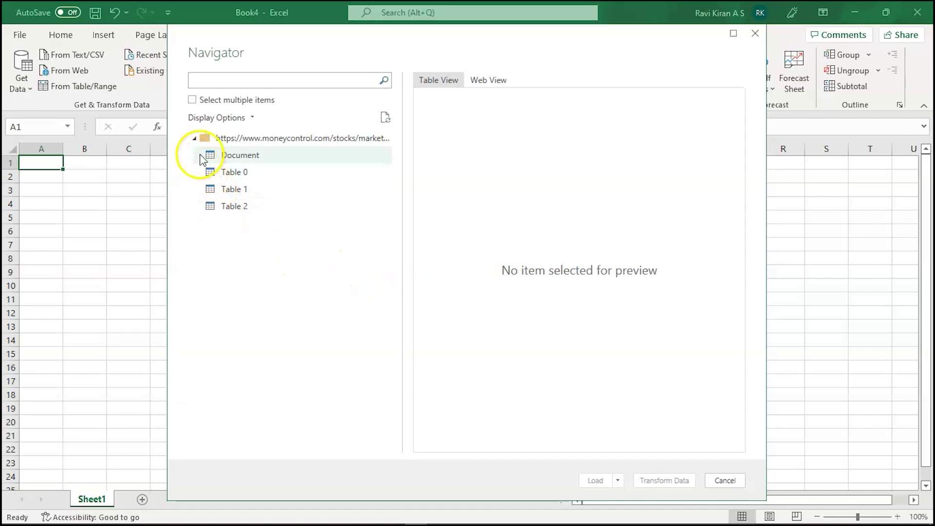
Preview Table 0 in the Navigator and load it into a new worksheet.
left_click(230, 174)
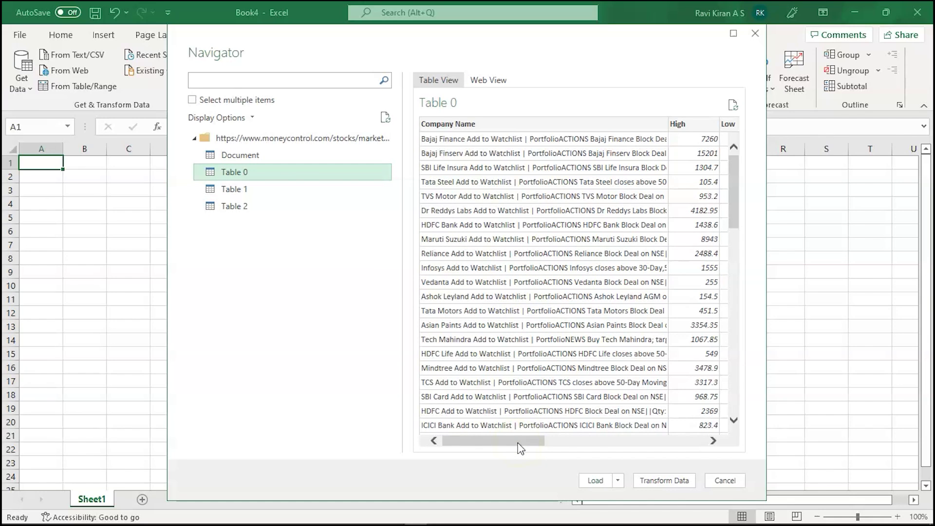
left_click(591, 484)
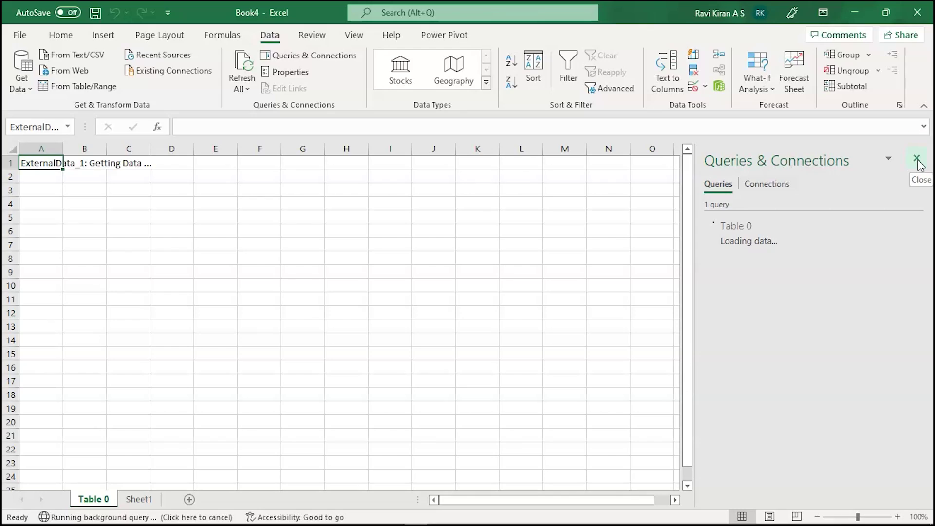
Close the Queries & Connections pane to show the full stock table on the Table 0 sheet.
left_click(917, 160)
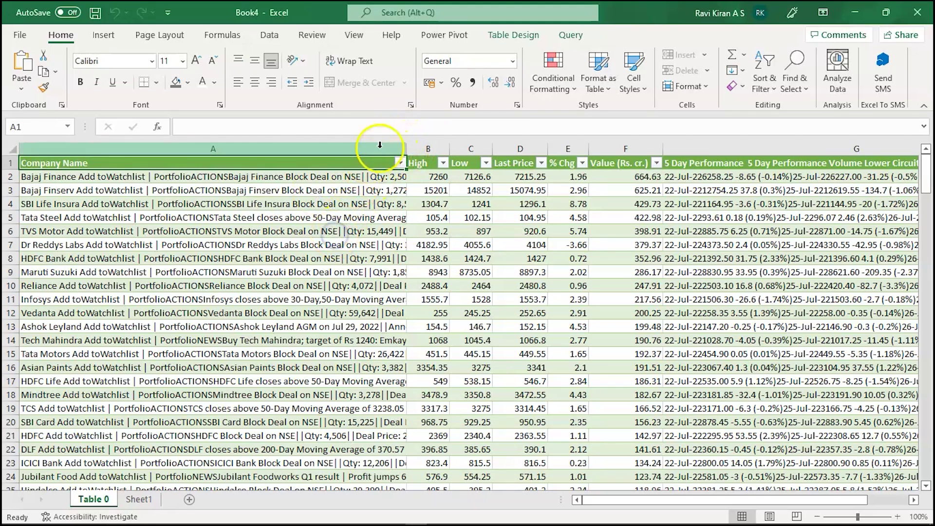
Narrow the Company Name column and hide column G's five-day performance data.
left_click_drag(407, 150, 306, 152)
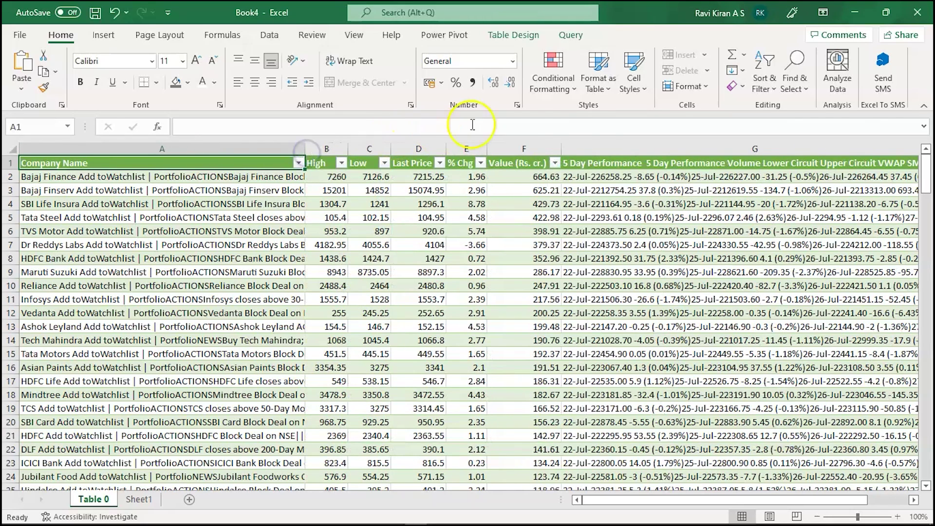
left_click(583, 148)
right_click(582, 149)
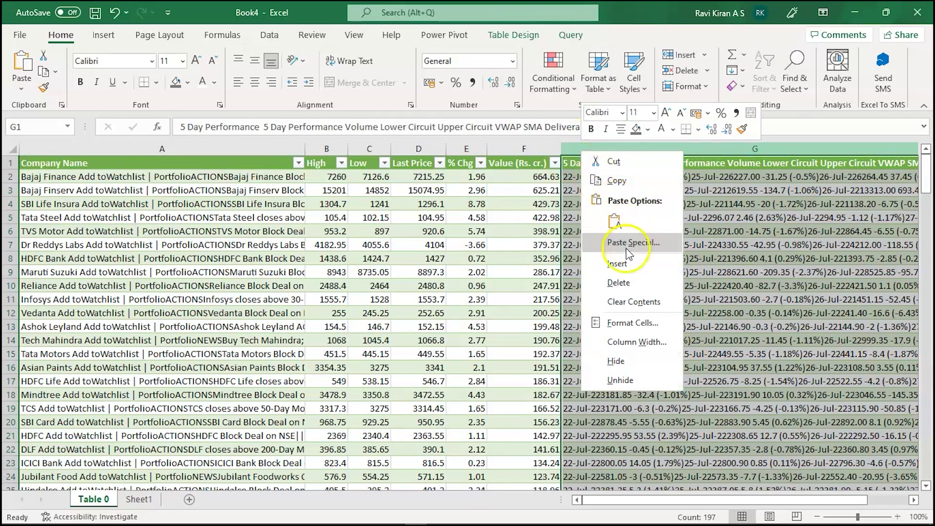
left_click(614, 360)
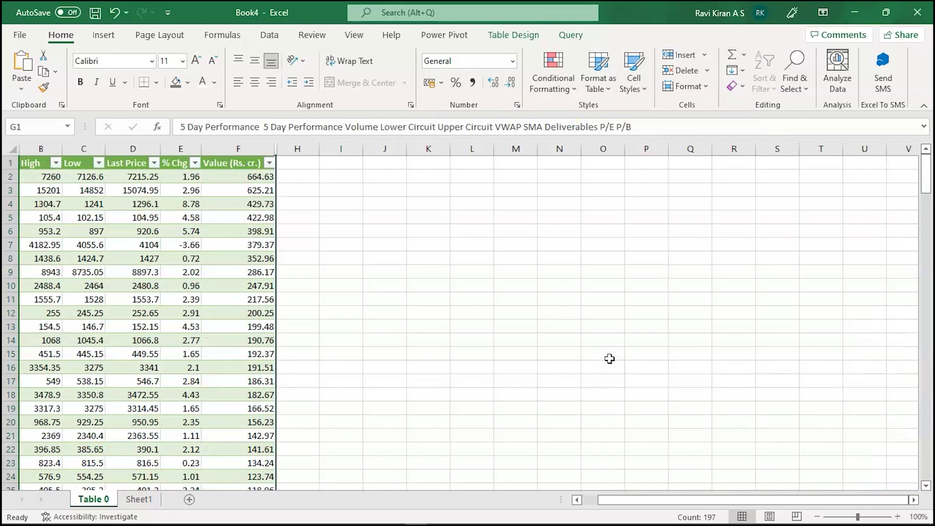
left_click_drag(606, 499, 587, 502)
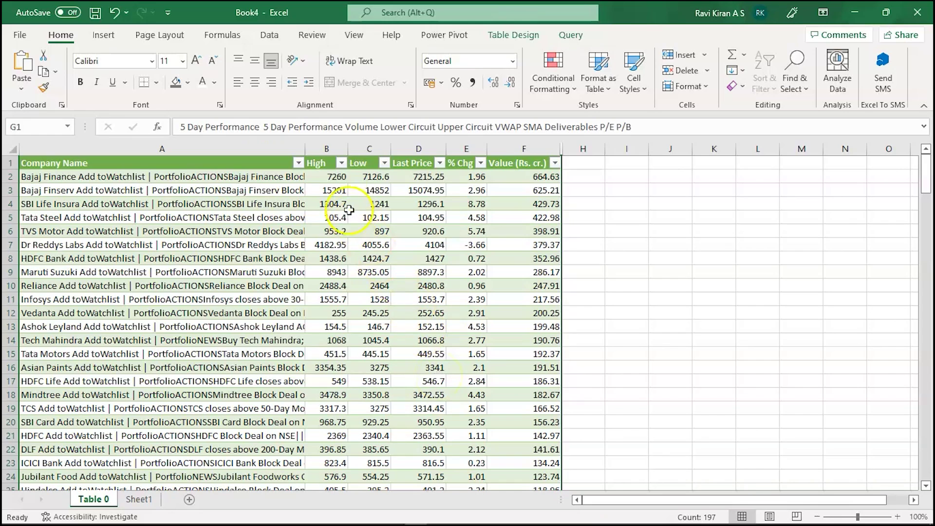
Center the contents of columns B through F.
left_click_drag(319, 152, 510, 157)
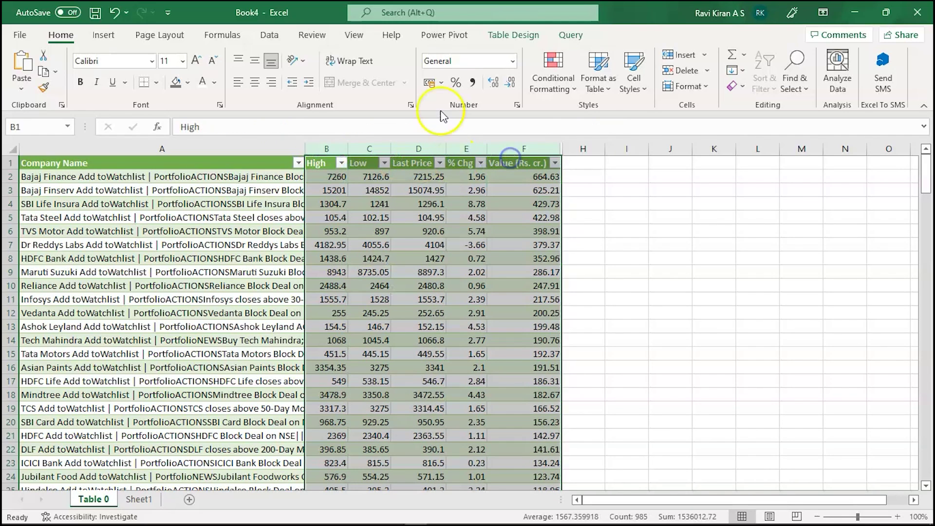
left_click(255, 82)
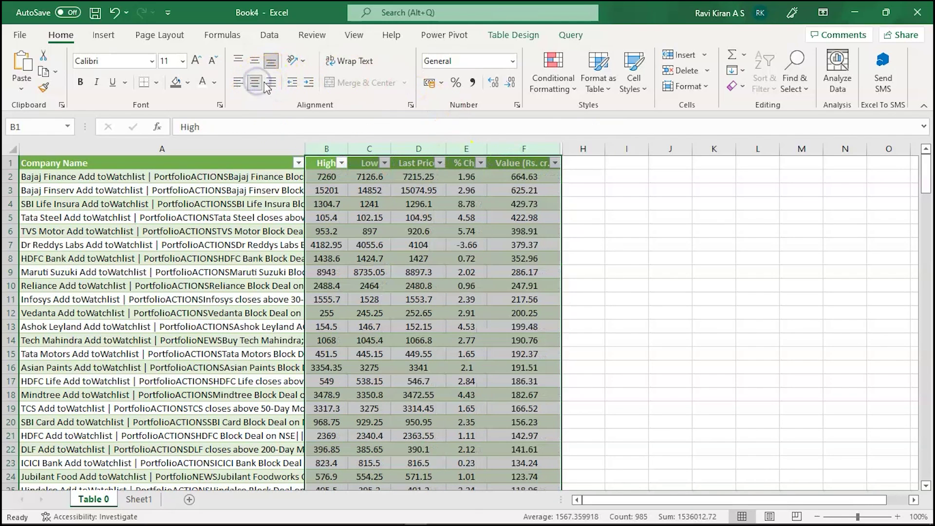
left_click(650, 298)
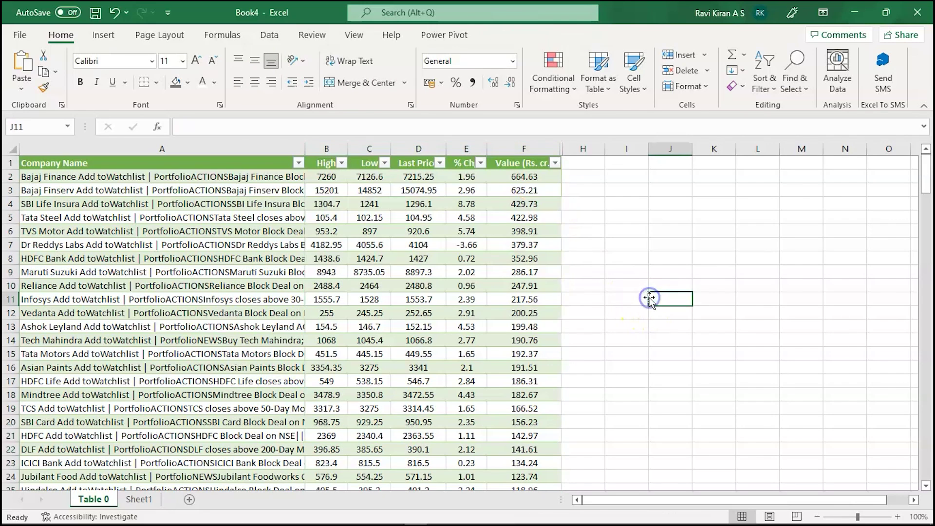
Widen column A to show full company names, then Refresh All to update the Table 0 web query.
left_click_drag(308, 145, 501, 148)
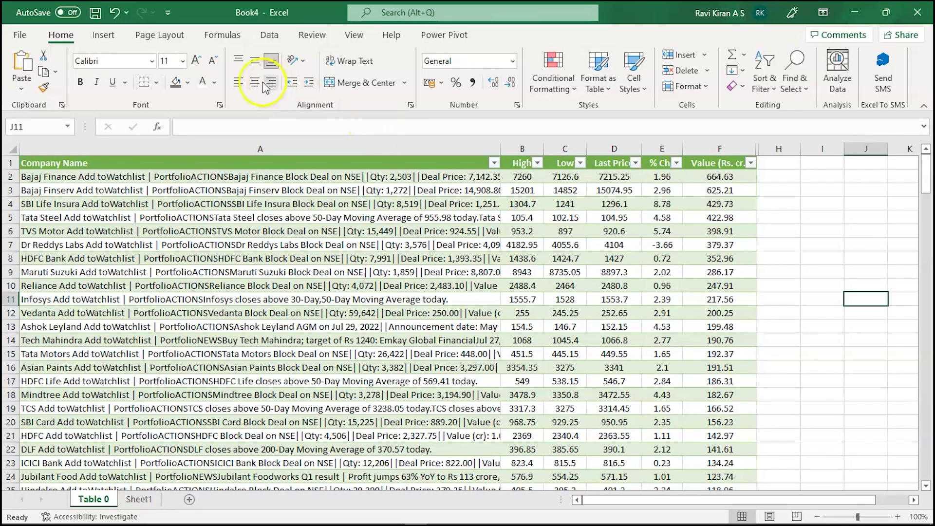
left_click(269, 35)
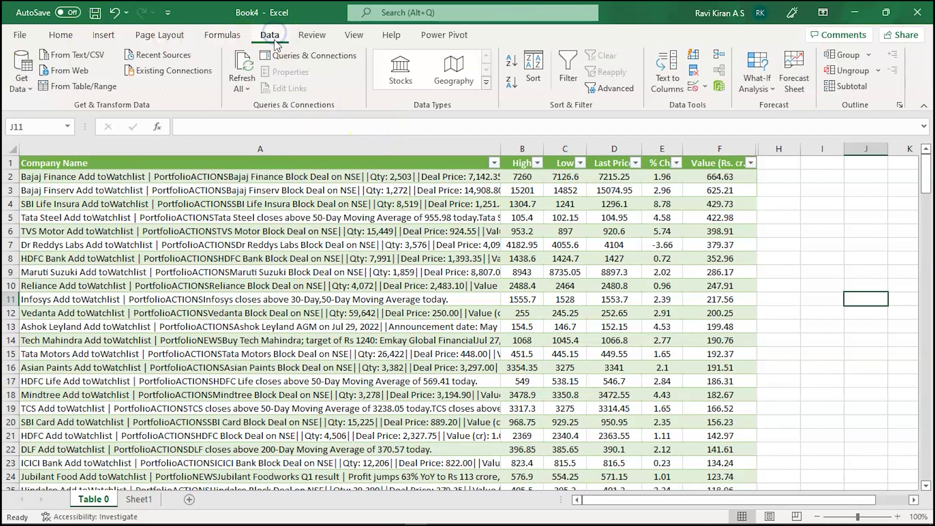
left_click(243, 72)
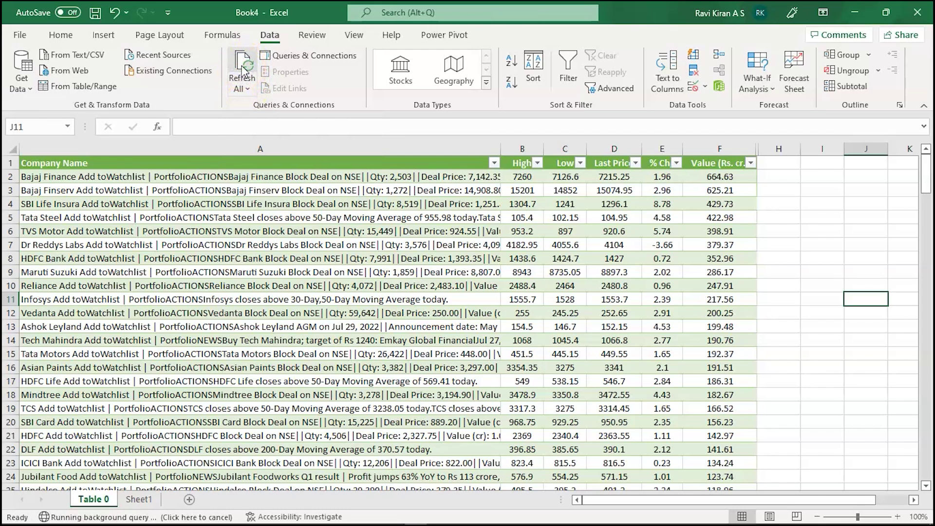